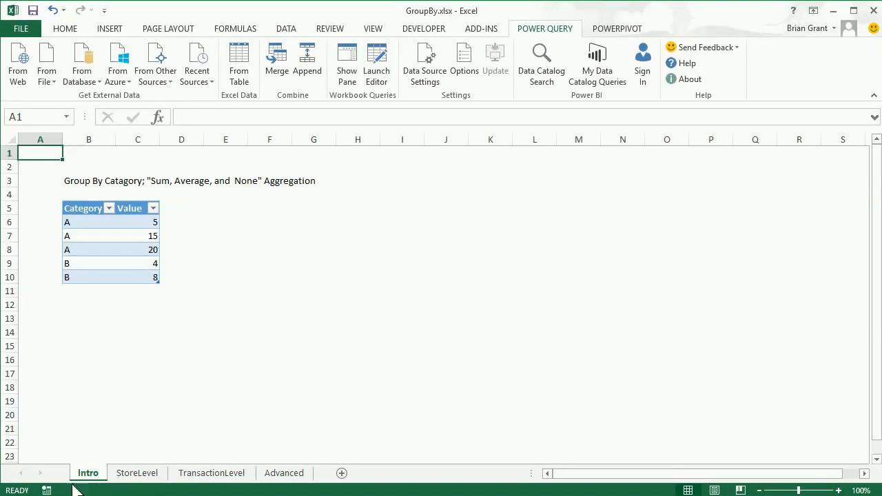
# - Load the Category and Value table on the Intro sheet into the Power Query editor
pyautogui.click(125, 237)
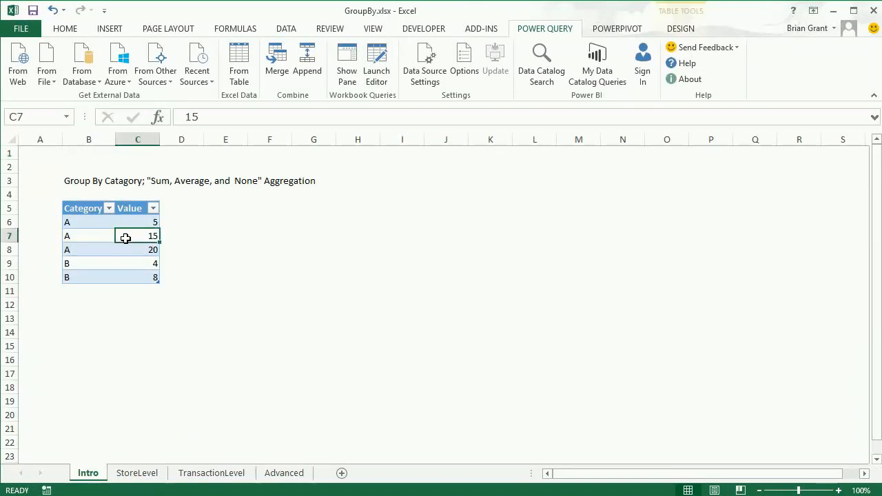
pyautogui.click(523, 31)
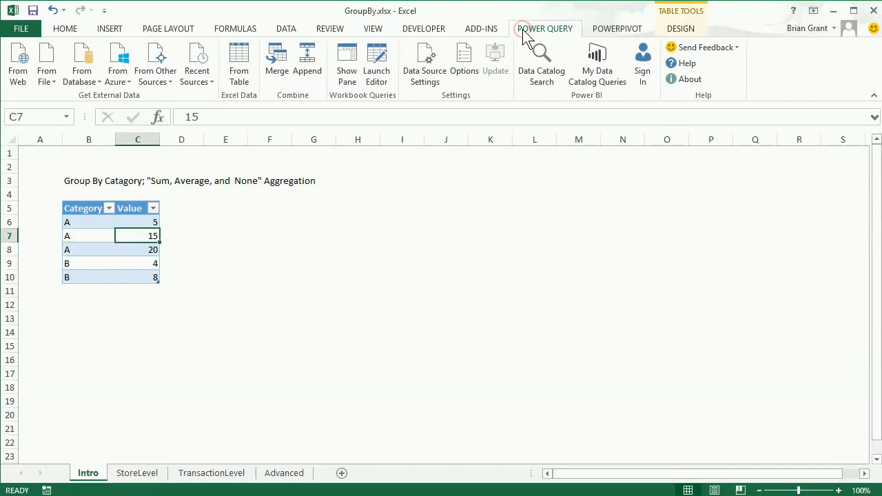
pyautogui.click(233, 61)
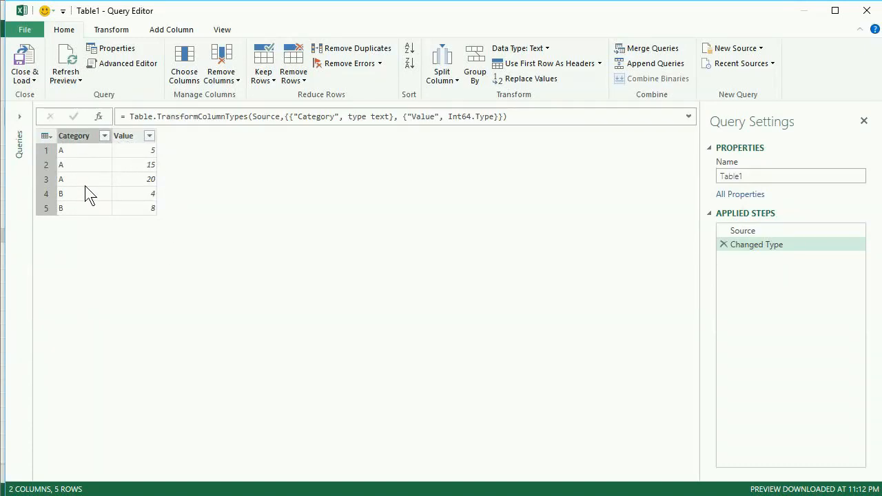
# - Start a Group By on the Category column and replace the default Count aggregation with a new blank one
pyautogui.click(72, 135)
pyautogui.click(474, 76)
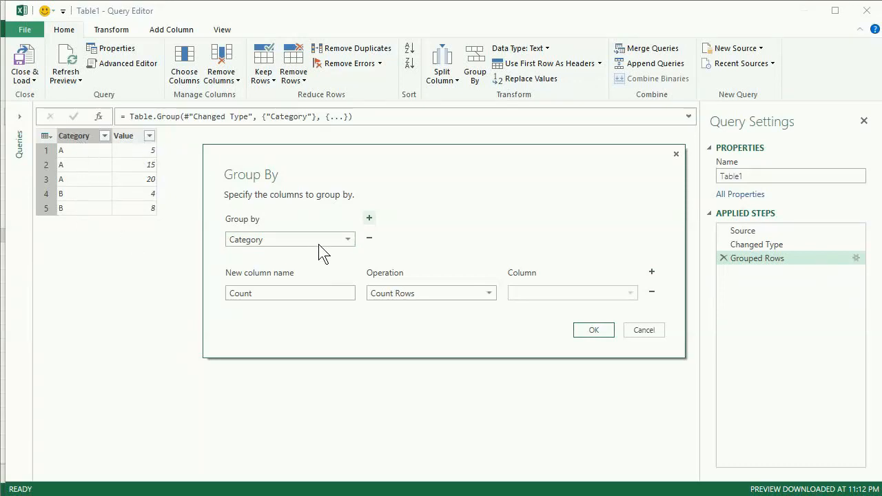
pyautogui.click(346, 238)
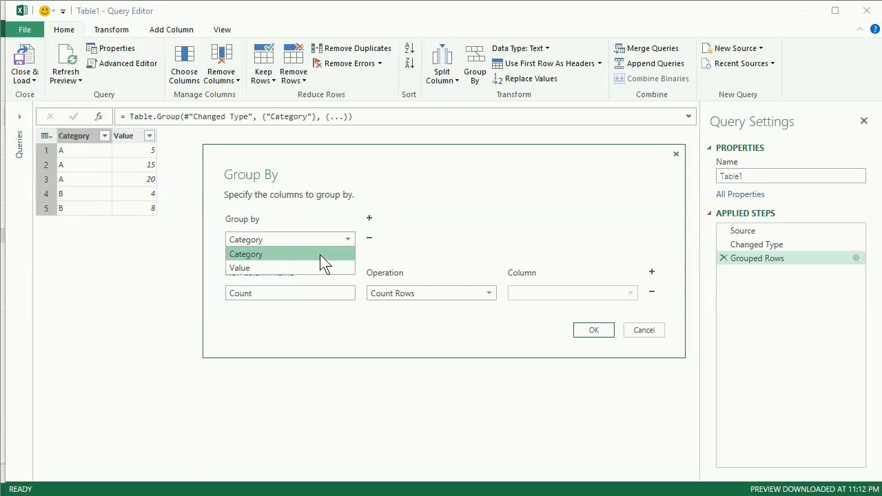
pyautogui.click(320, 254)
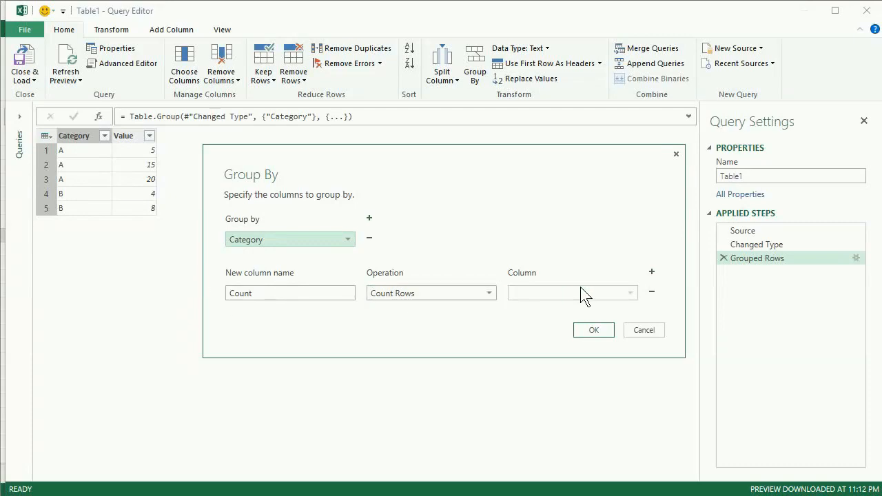
pyautogui.click(652, 292)
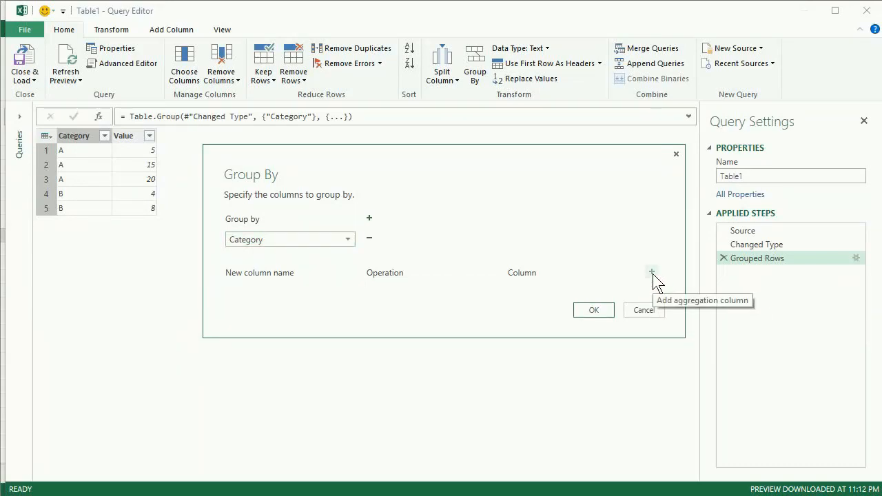
pyautogui.click(652, 272)
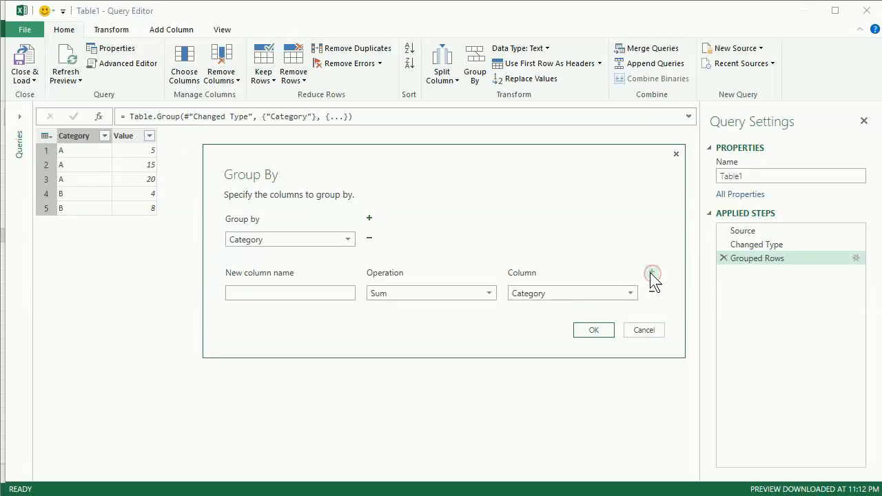
# - Define the aggregation column Total Value as the Sum of the Value column and apply the grouping
pyautogui.click(310, 293)
pyautogui.write('Total Value')
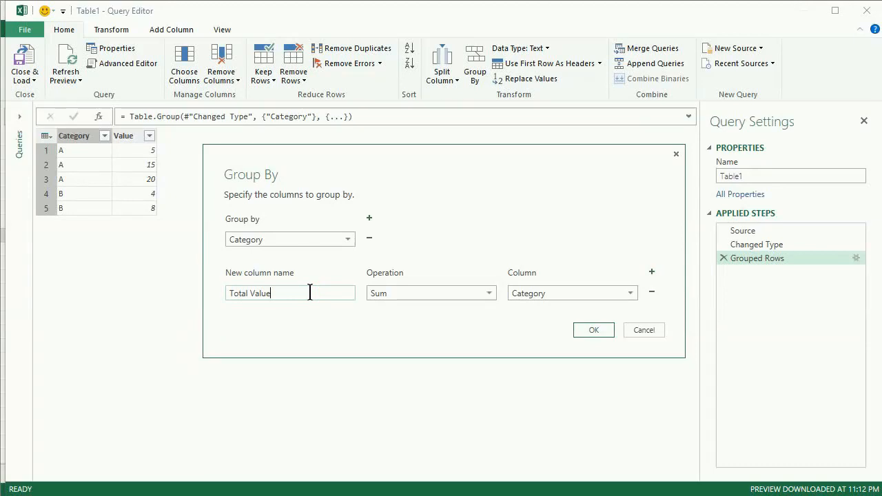
pyautogui.click(421, 296)
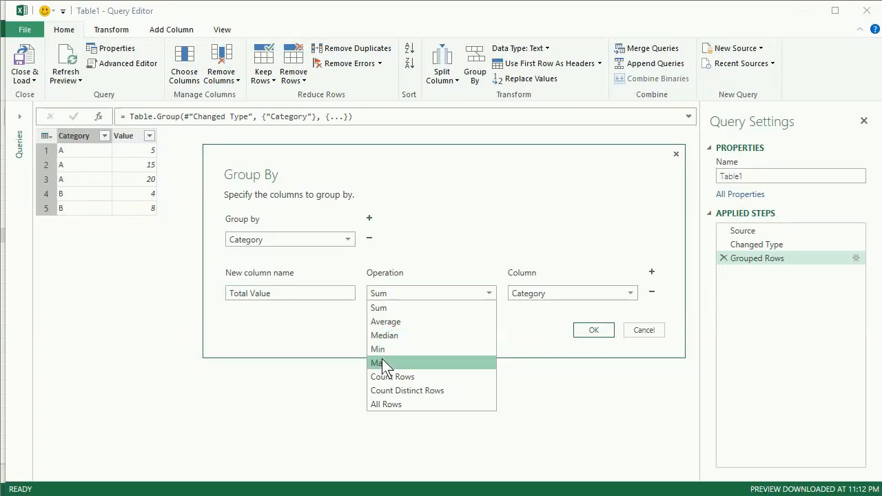
pyautogui.click(400, 307)
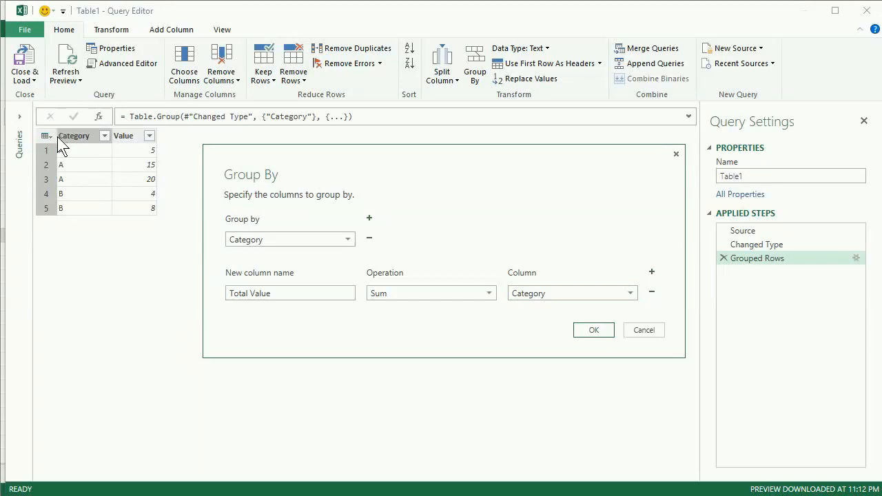
pyautogui.click(551, 295)
pyautogui.click(554, 322)
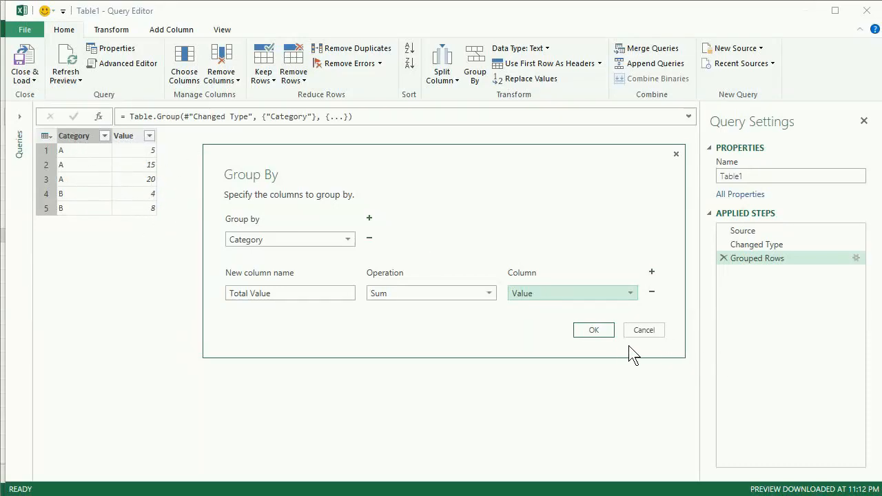
pyautogui.click(601, 332)
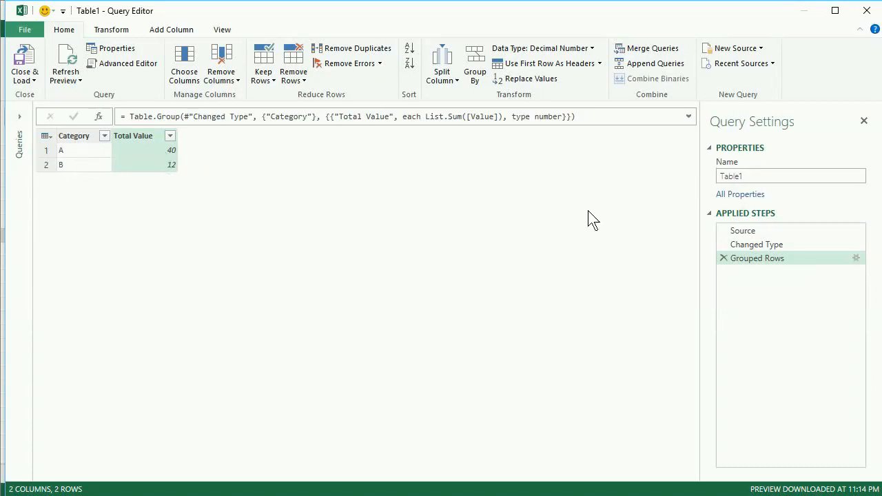
# - Compare the ungrouped and grouped data, and change the grouping's Total Value operation to Average
pyautogui.click(748, 244)
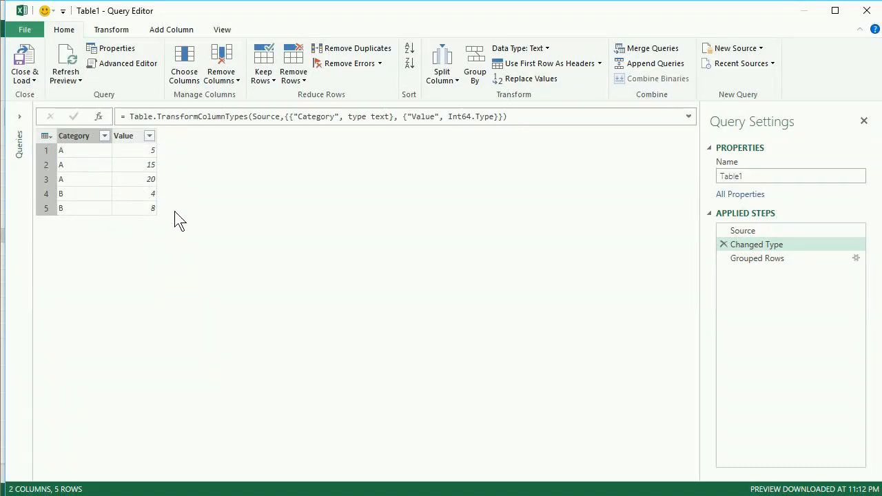
pyautogui.click(739, 255)
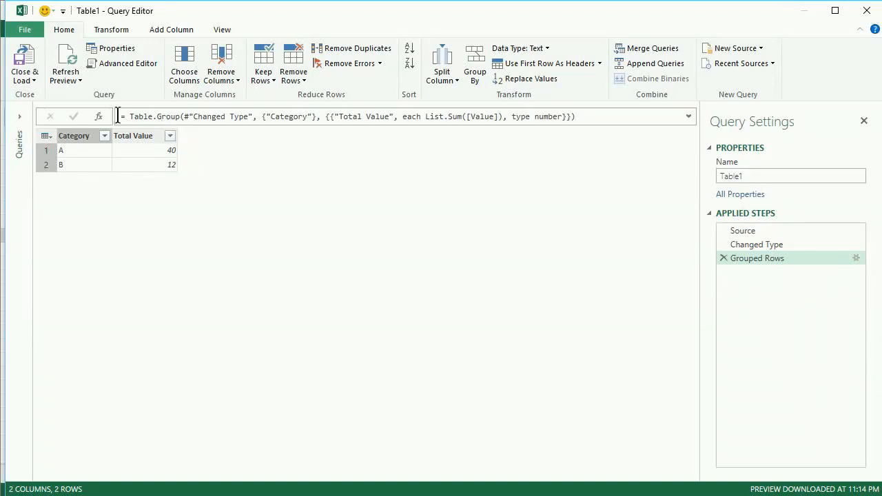
pyautogui.click(856, 259)
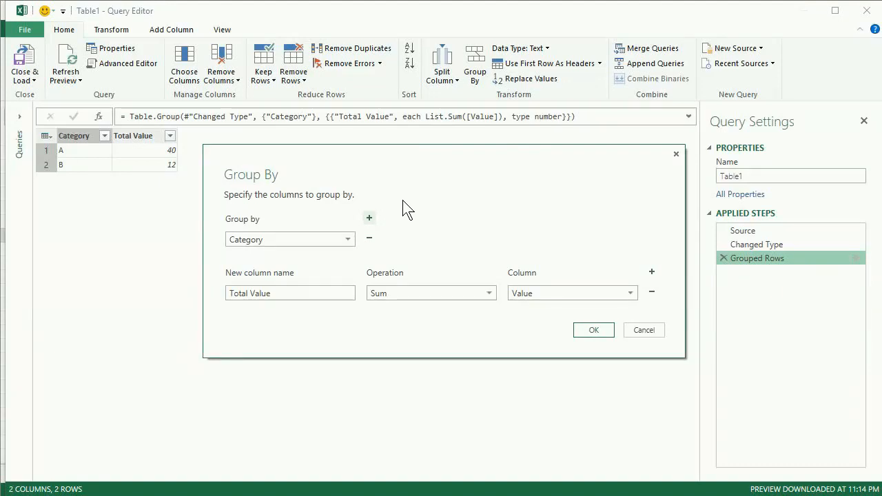
pyautogui.click(419, 290)
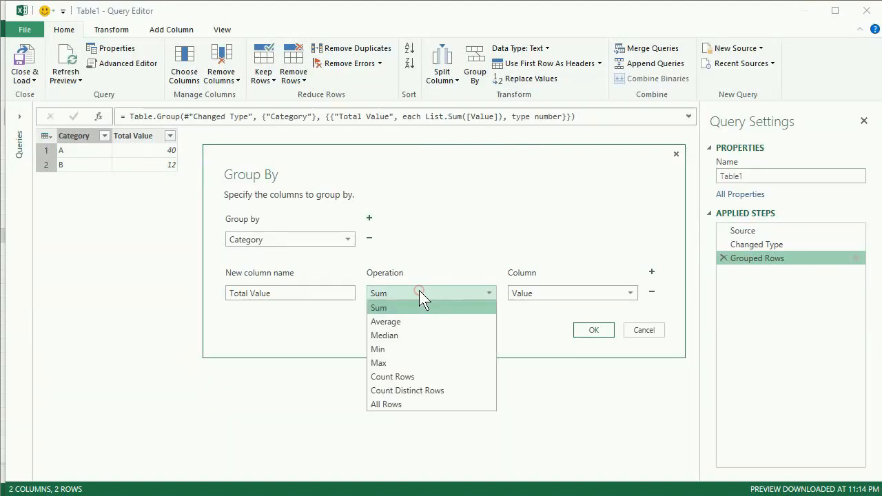
pyautogui.click(414, 316)
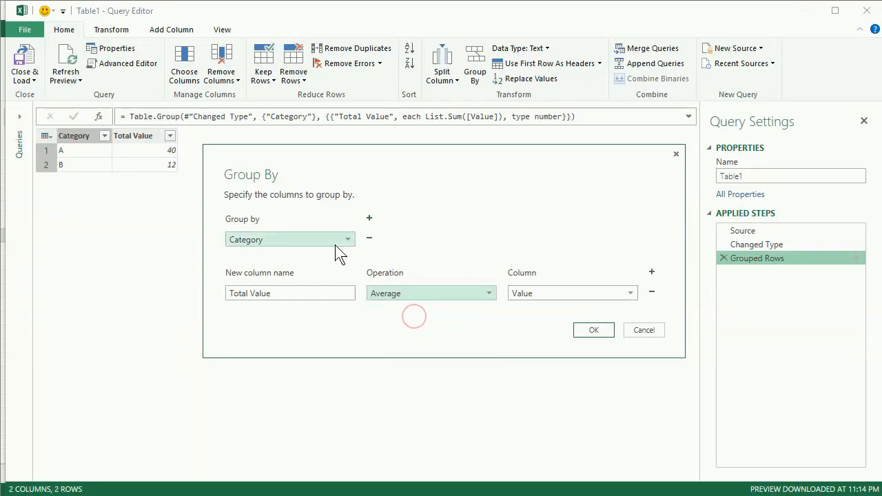
pyautogui.click(593, 330)
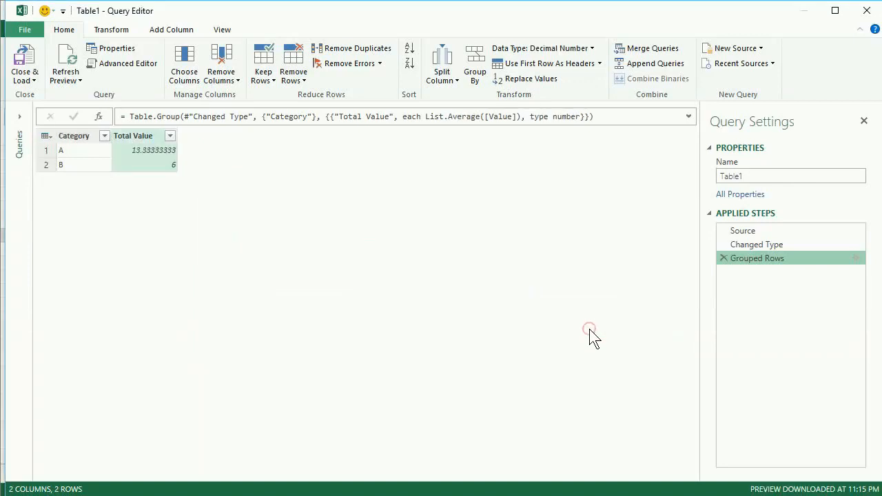
# - Compare the rows of the Changed Type step with the averages per category in the Grouped Rows step
pyautogui.click(746, 244)
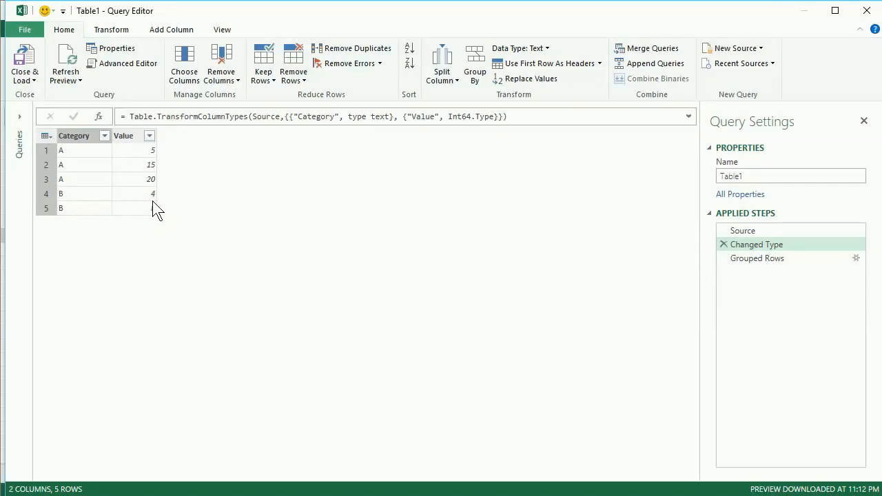
pyautogui.click(794, 259)
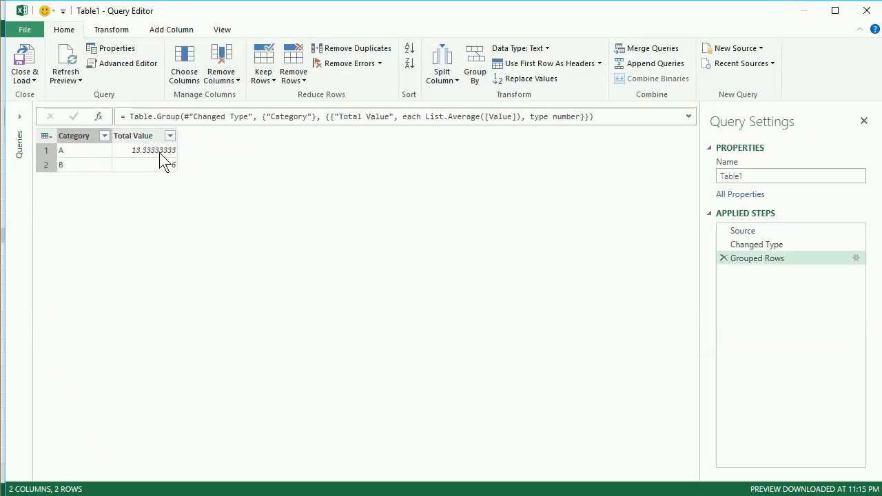
pyautogui.click(730, 246)
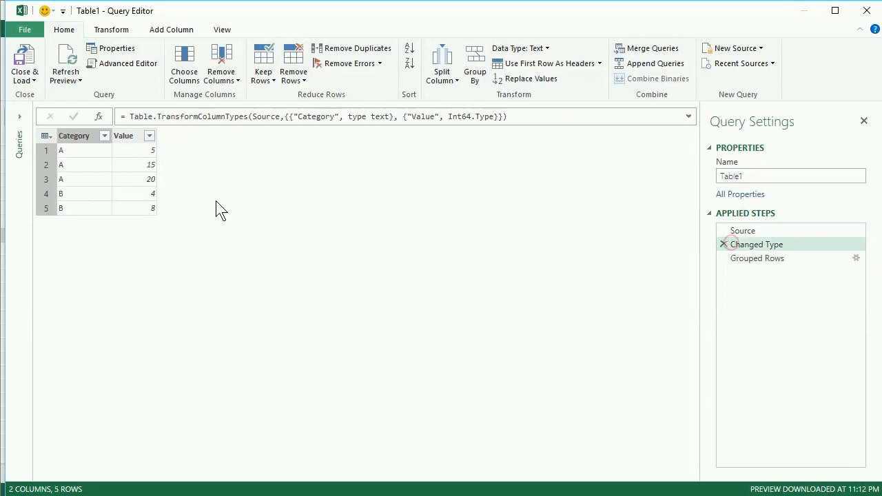
pyautogui.click(151, 152)
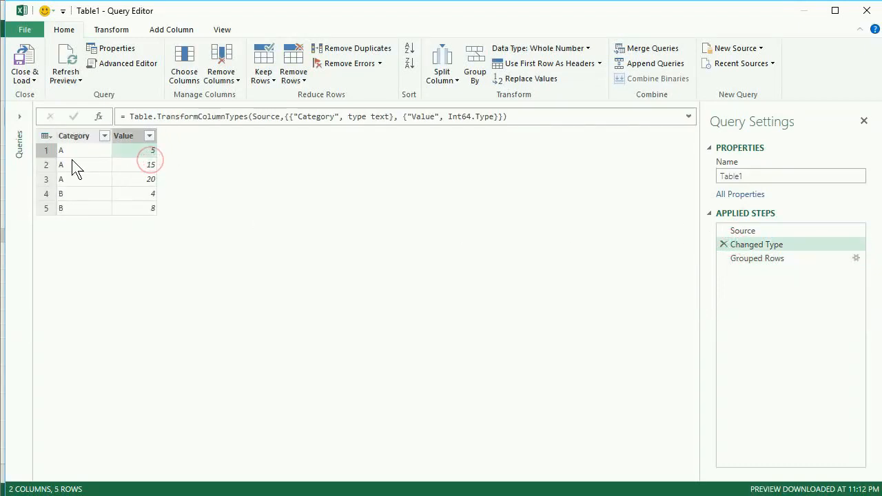
pyautogui.click(757, 258)
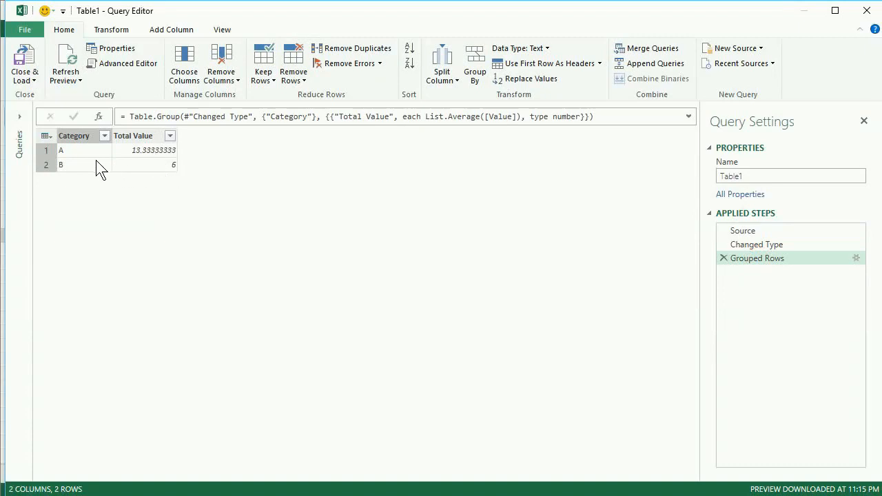
pyautogui.click(793, 244)
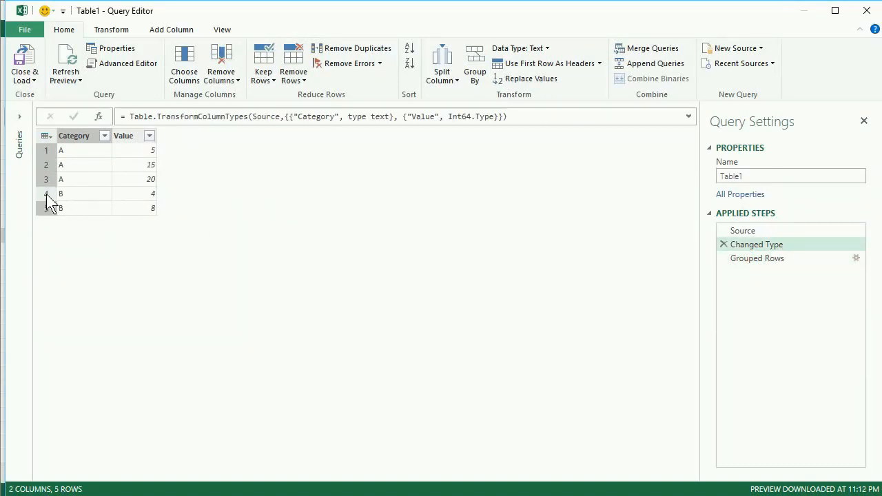
pyautogui.click(754, 262)
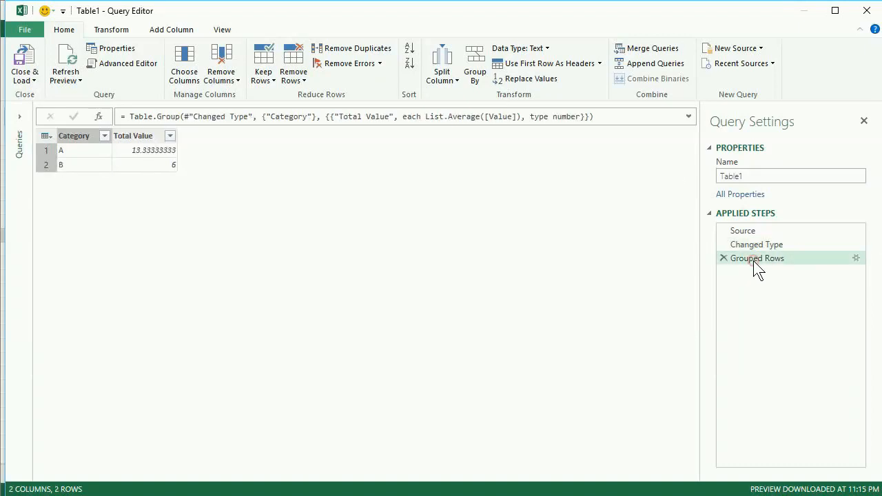
# - Edit the Grouped Rows step to add a second aggregation and rename the existing Average aggregation as Average Value
pyautogui.click(856, 259)
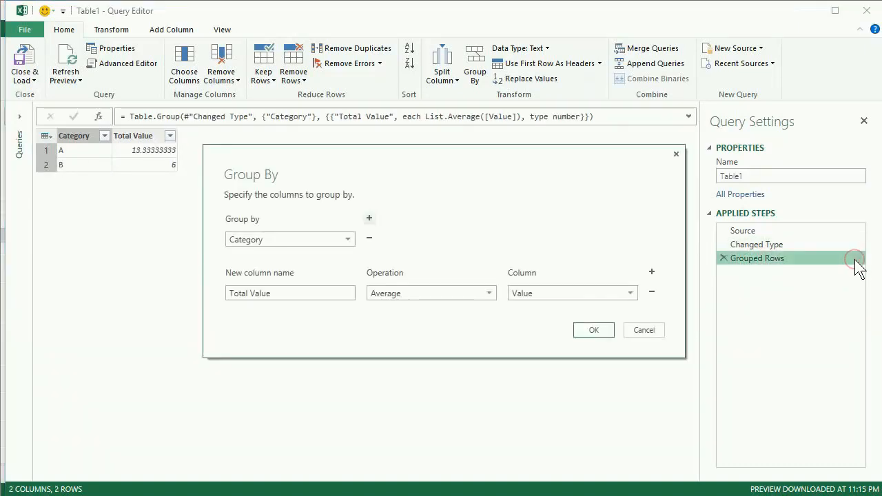
pyautogui.click(652, 273)
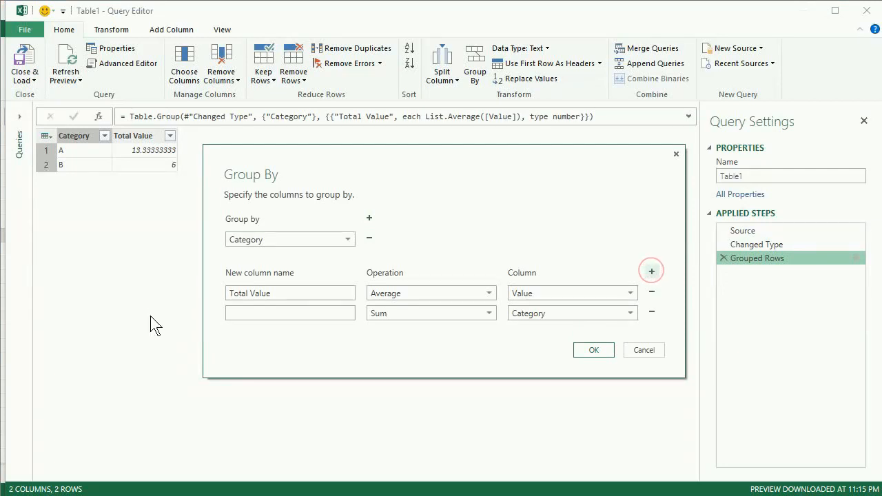
pyautogui.doubleClick(250, 293)
pyautogui.write('Ave')
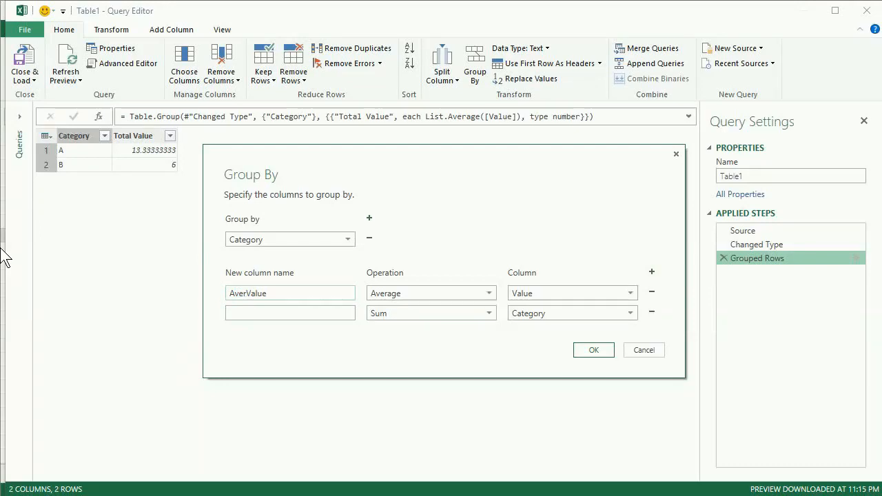
pyautogui.write('rage')
# - Define the second aggregation as Total Value, the Sum of the Value column, and apply the grouping
pyautogui.click(238, 311)
pyautogui.write('Total V')
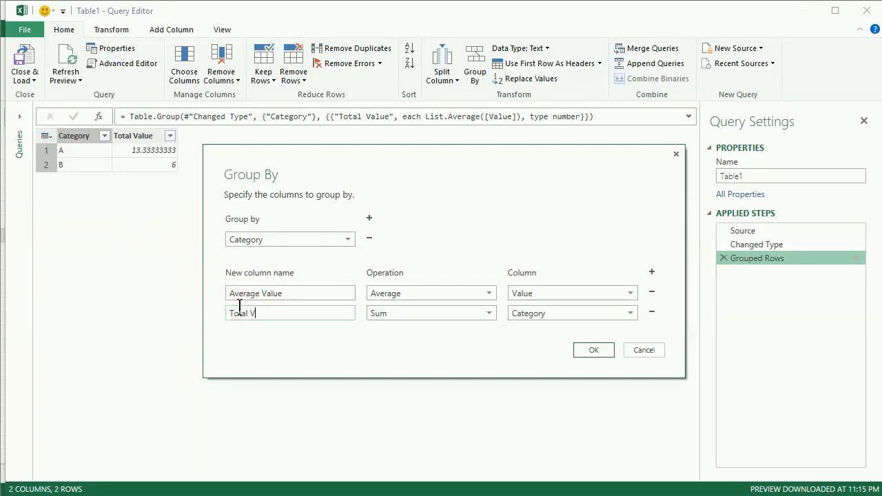
pyautogui.write('alue')
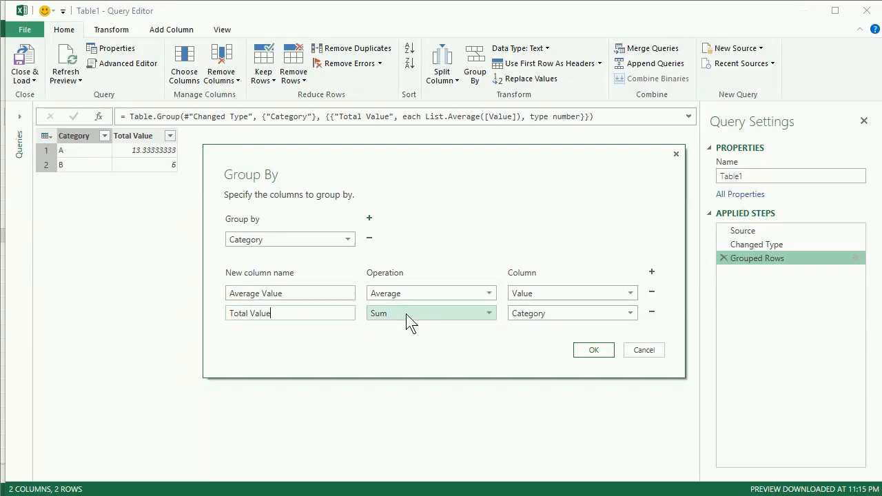
pyautogui.click(544, 313)
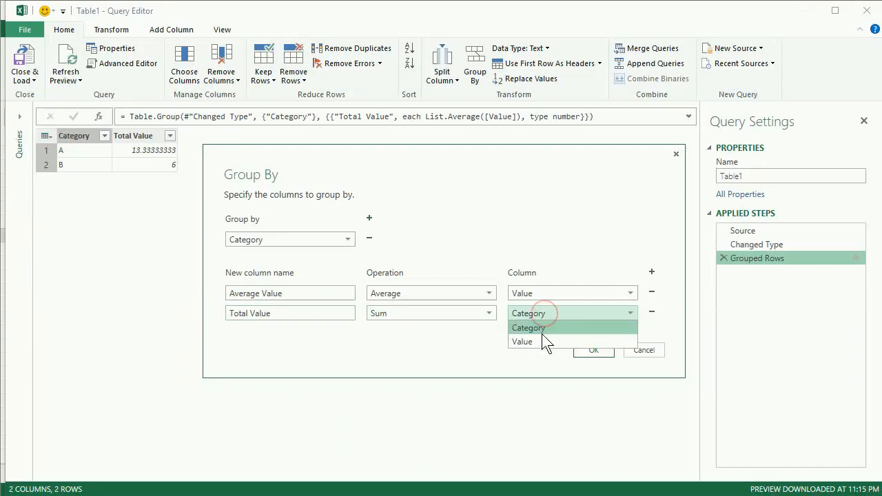
pyautogui.click(541, 340)
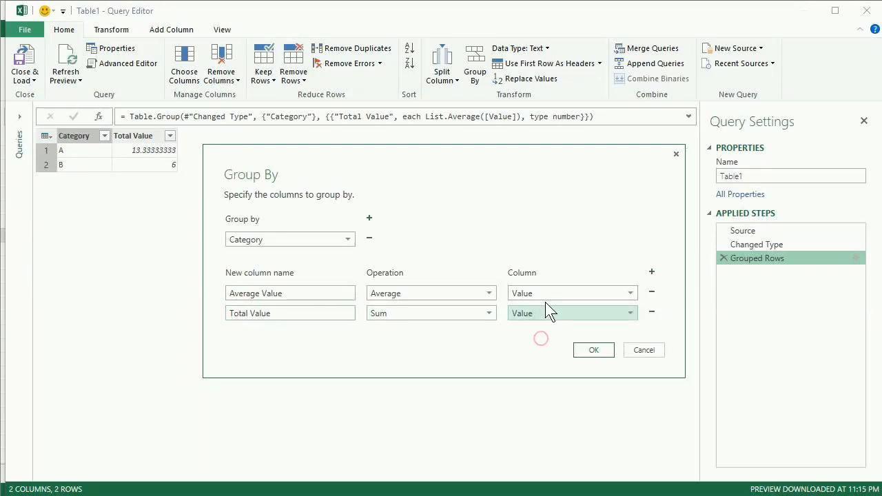
pyautogui.click(594, 350)
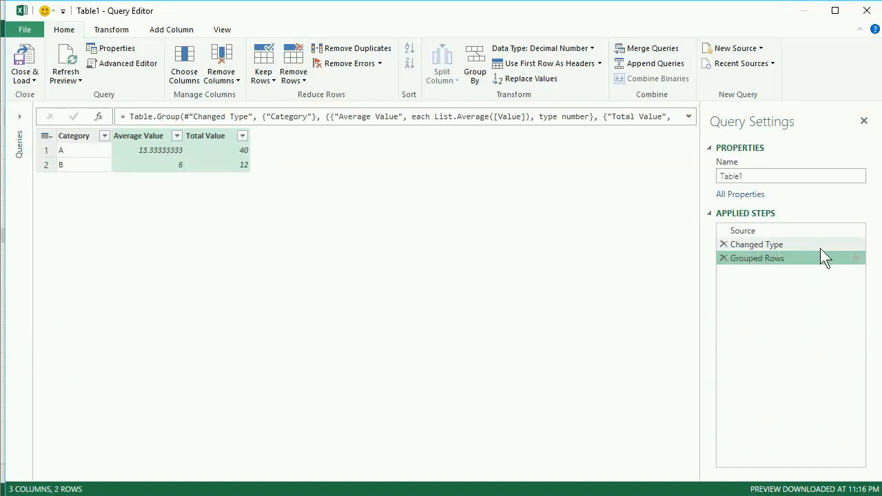
# - Delete the Grouped Rows step from the query
pyautogui.click(723, 258)
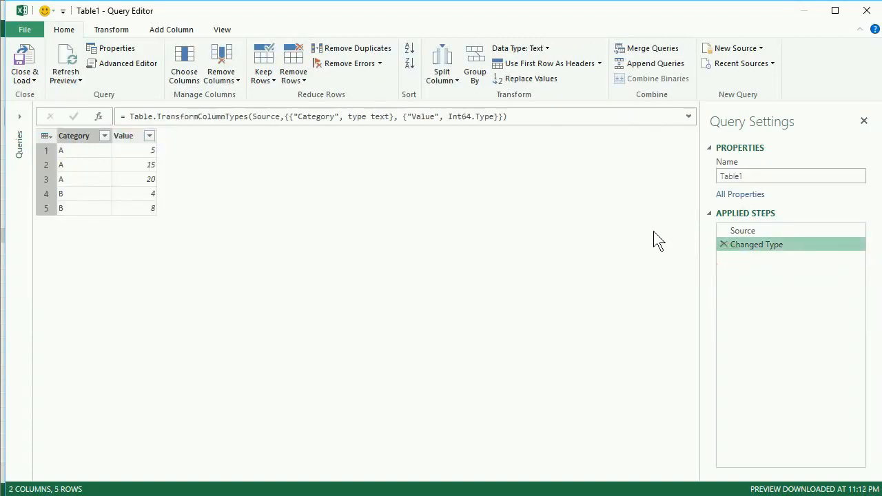
# - Start a new Group By on the Category column with All Rows as the aggregation operation
pyautogui.click(484, 73)
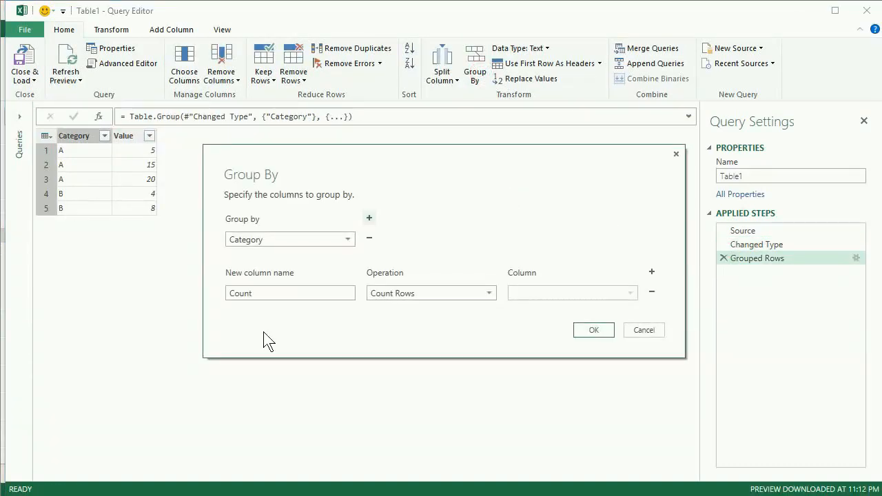
pyautogui.click(348, 239)
pyautogui.click(349, 239)
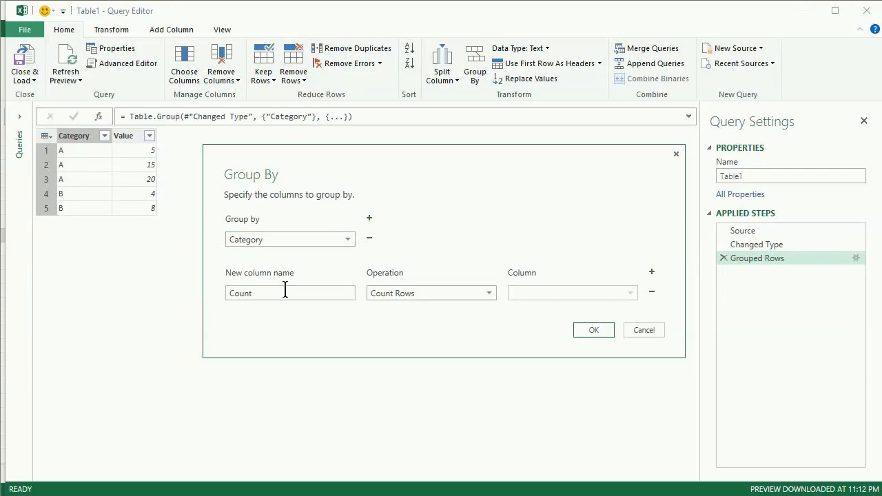
pyautogui.click(427, 289)
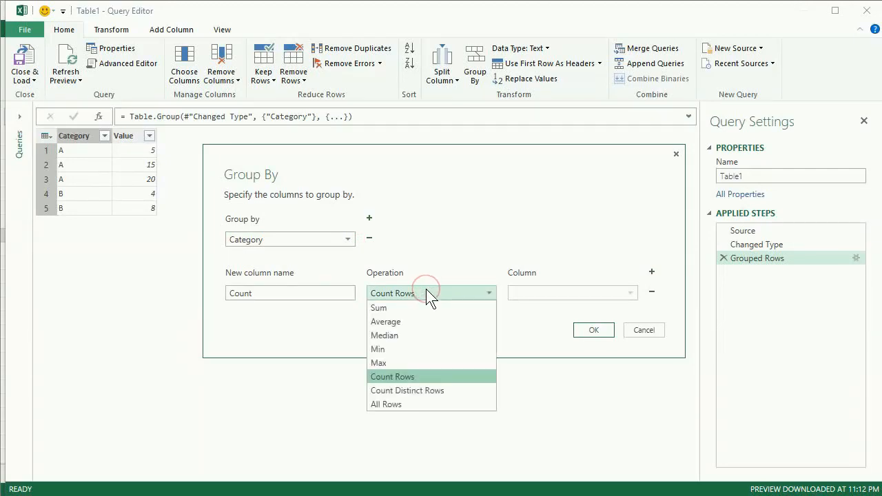
pyautogui.click(406, 402)
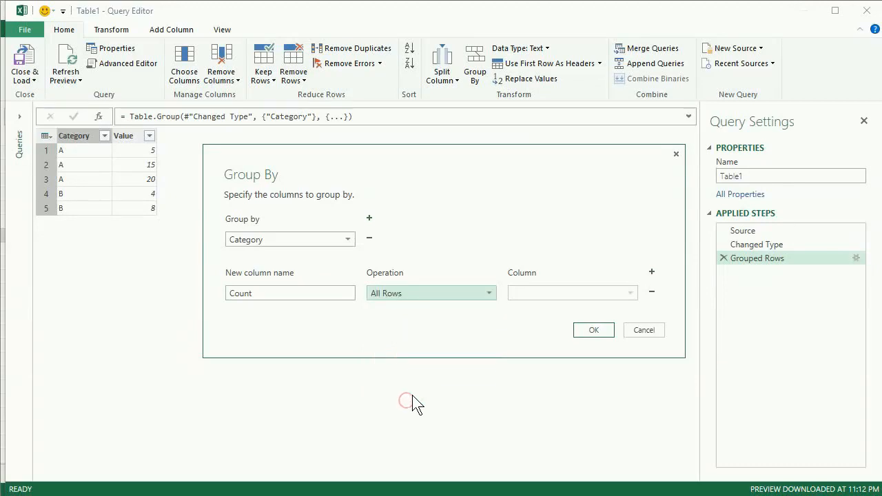
# - Name the new aggregation column Filtered Table and apply the grouping
pyautogui.doubleClick(295, 290)
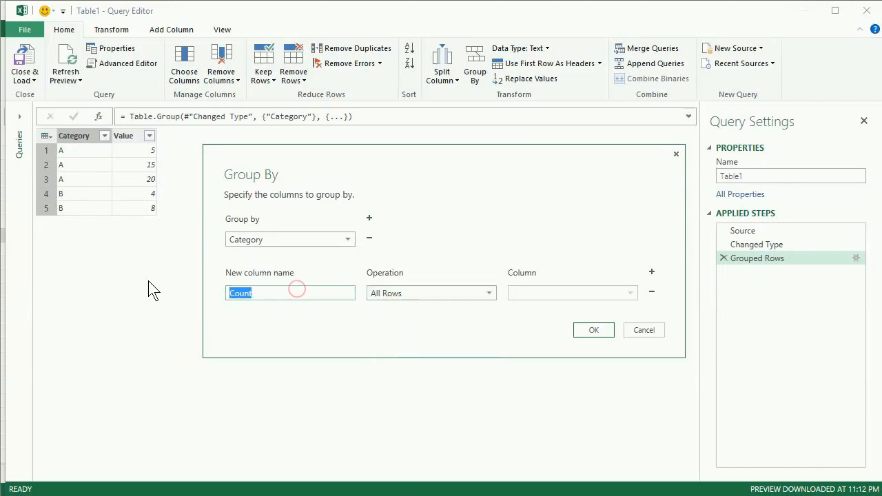
pyautogui.write('Fi')
pyautogui.write('ltred ')
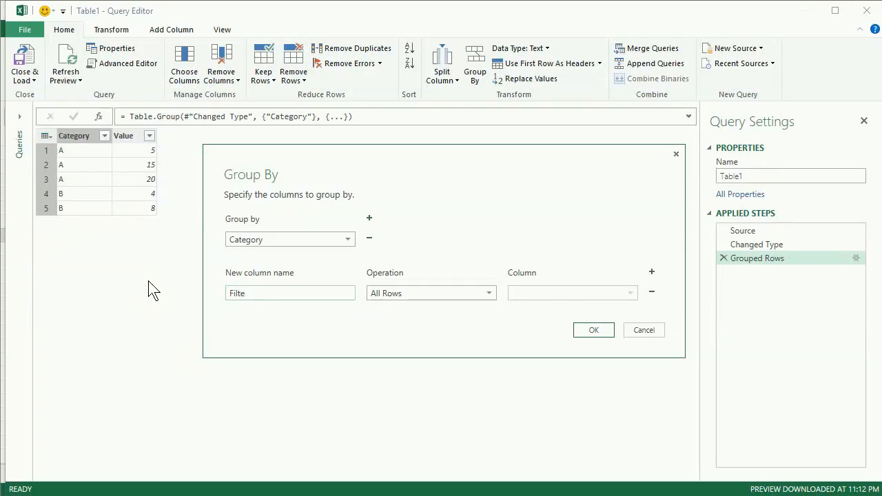
pyautogui.write('red Table')
pyautogui.click(628, 293)
pyautogui.click(594, 330)
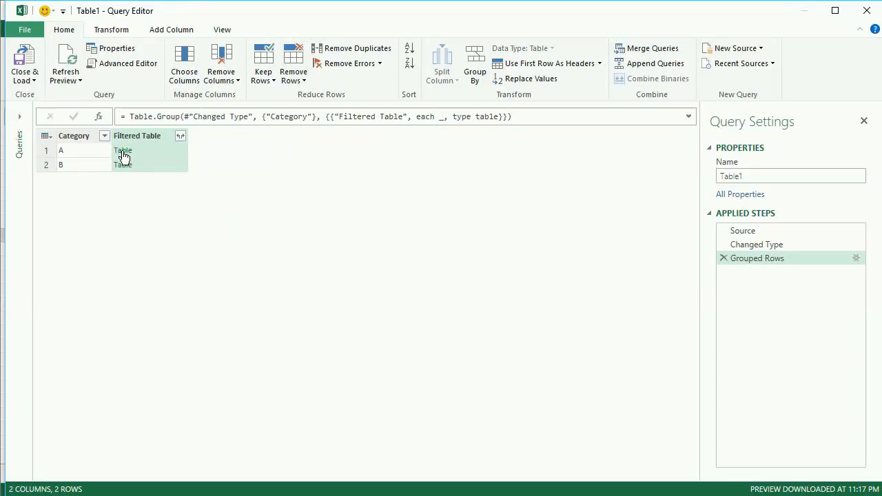
# - Preview the nested tables for categories A and B in Filtered Table and compare them with the rows of the Changed Type step
pyautogui.click(163, 149)
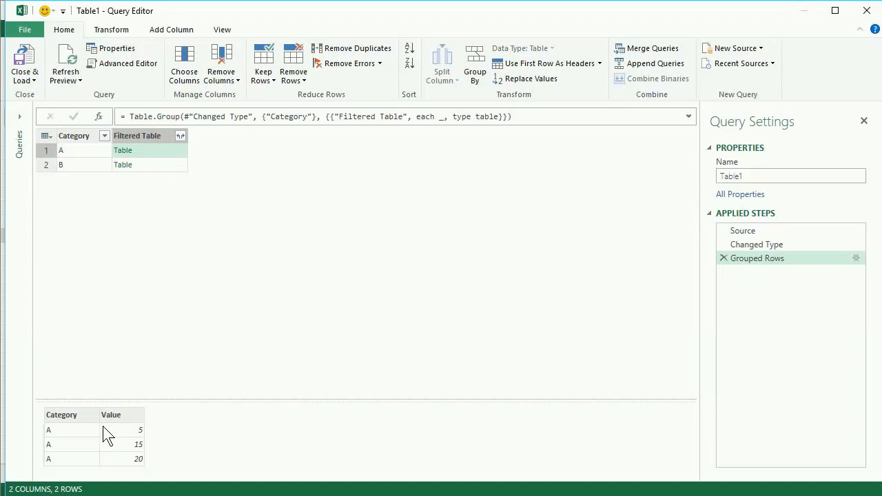
pyautogui.click(772, 244)
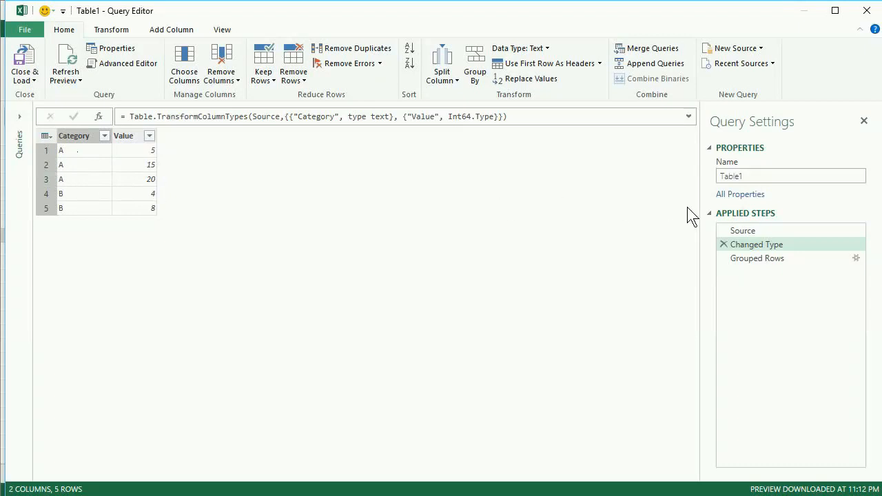
pyautogui.click(748, 260)
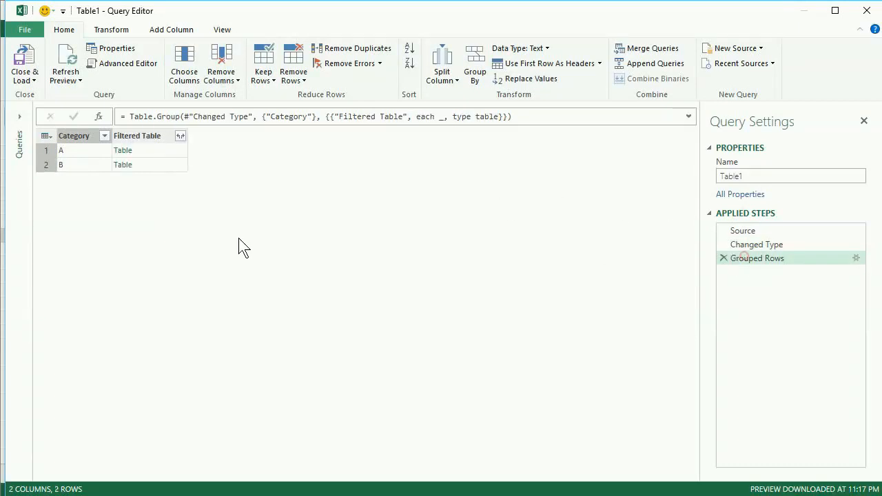
pyautogui.click(169, 151)
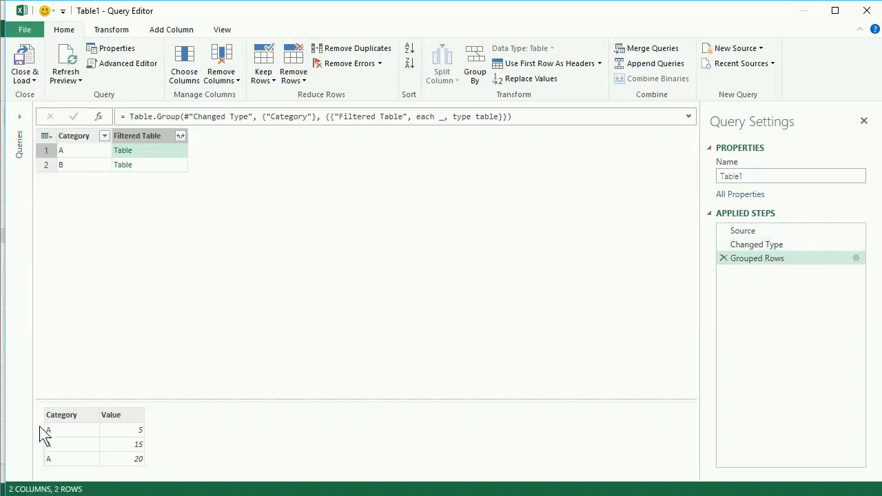
pyautogui.click(164, 167)
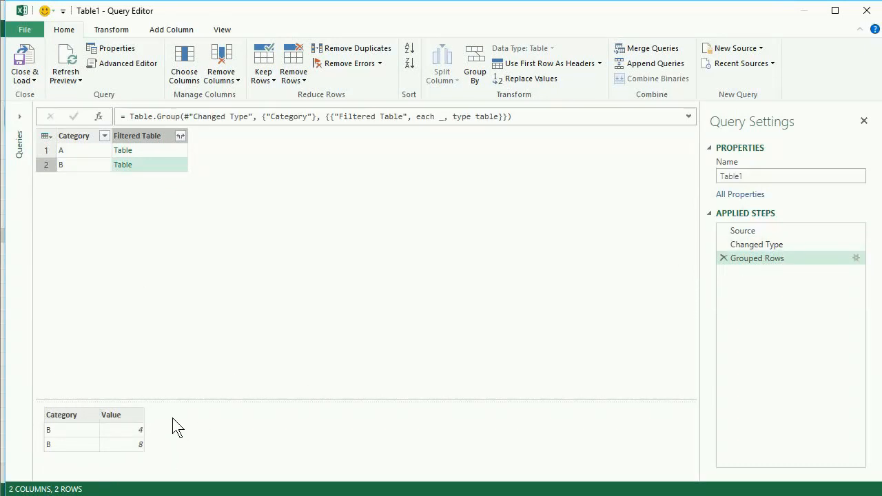
pyautogui.click(773, 245)
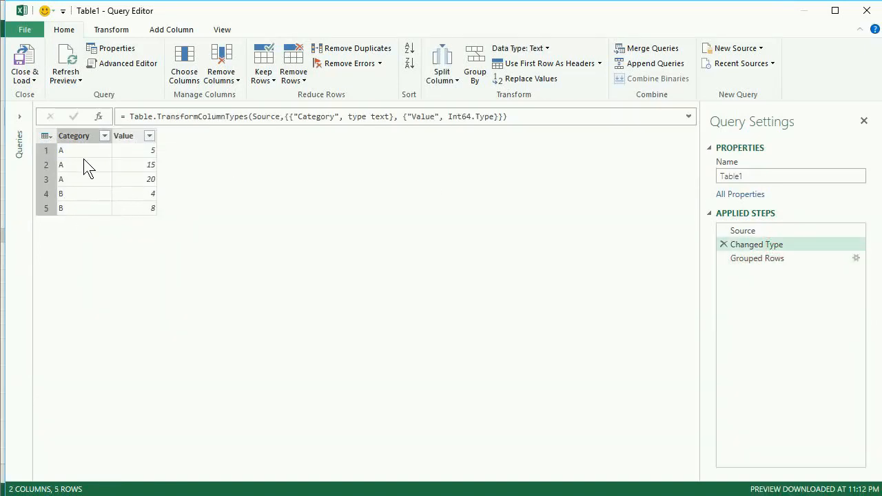
pyautogui.click(751, 257)
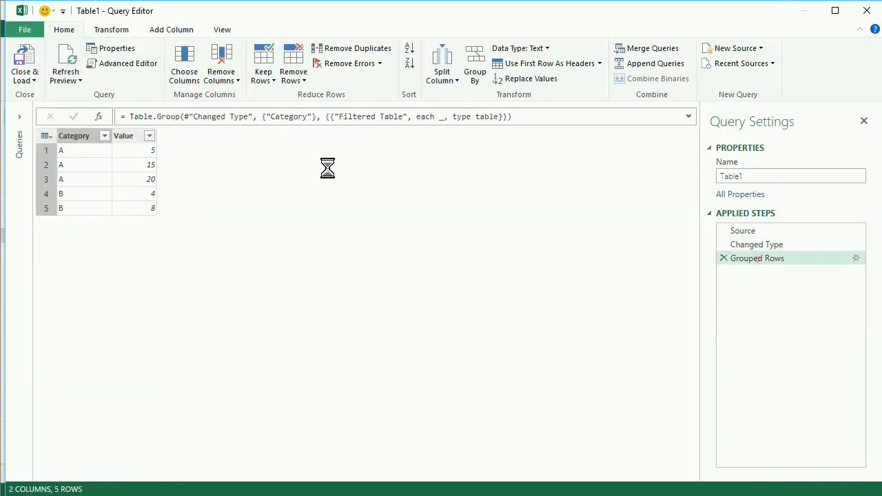
pyautogui.click(177, 153)
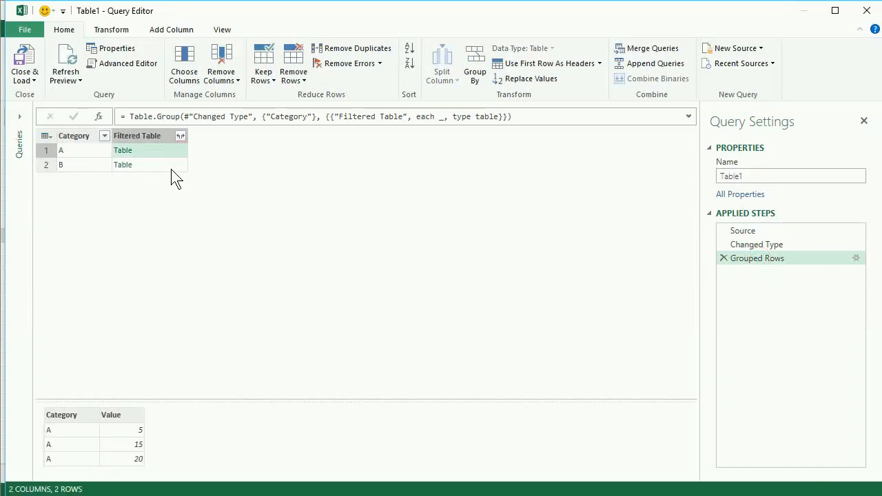
pyautogui.click(172, 166)
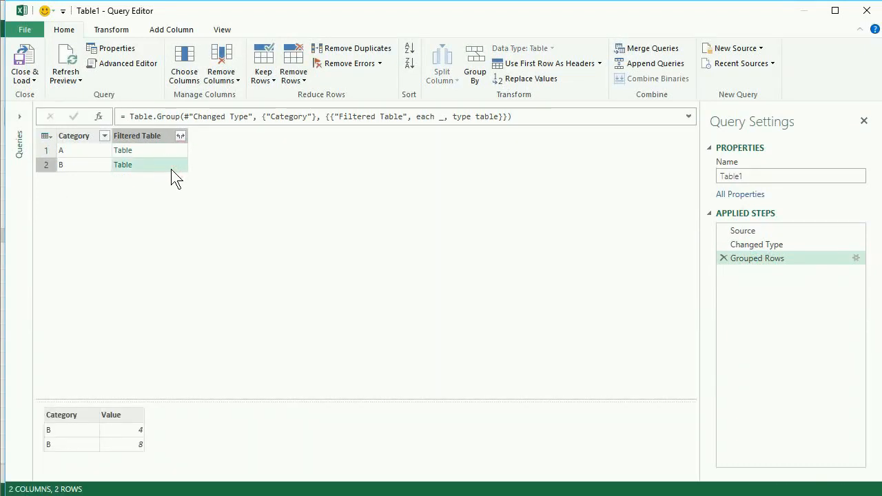